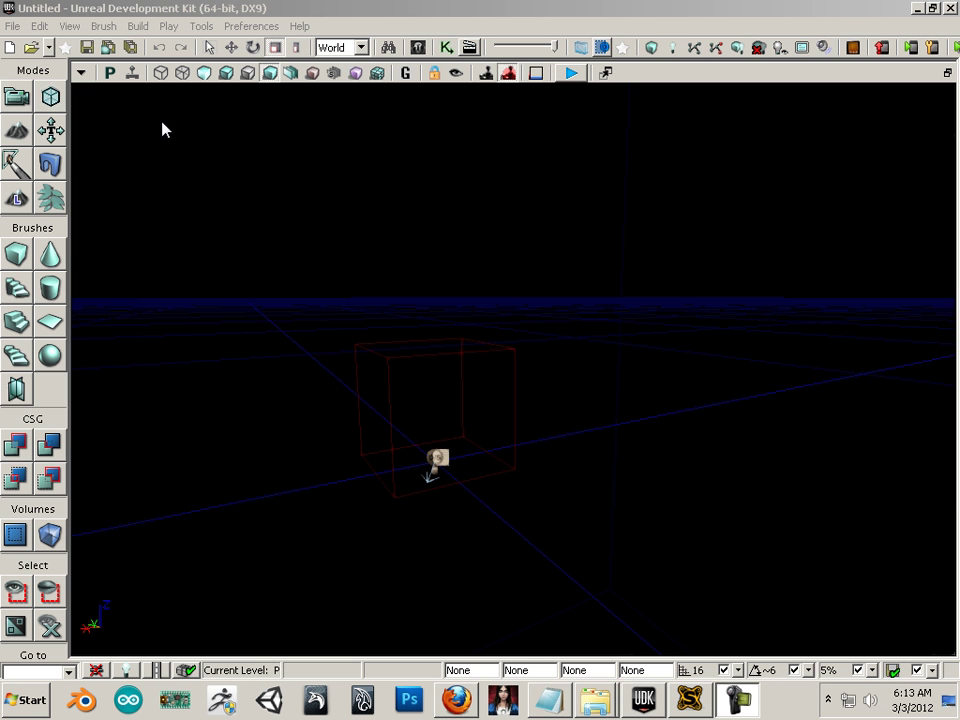
Switch the viewport to lit shading and create a new map from the Midday Lighting template
{"action": "left_click", "coordinate": [249, 74]}
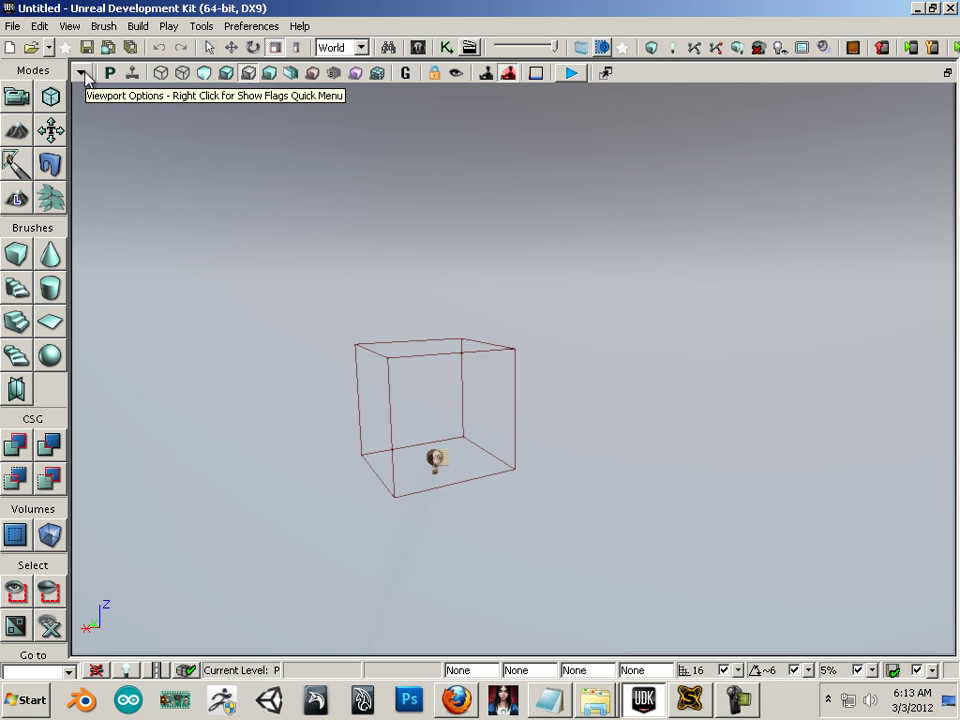
{"action": "left_click", "coordinate": [12, 29]}
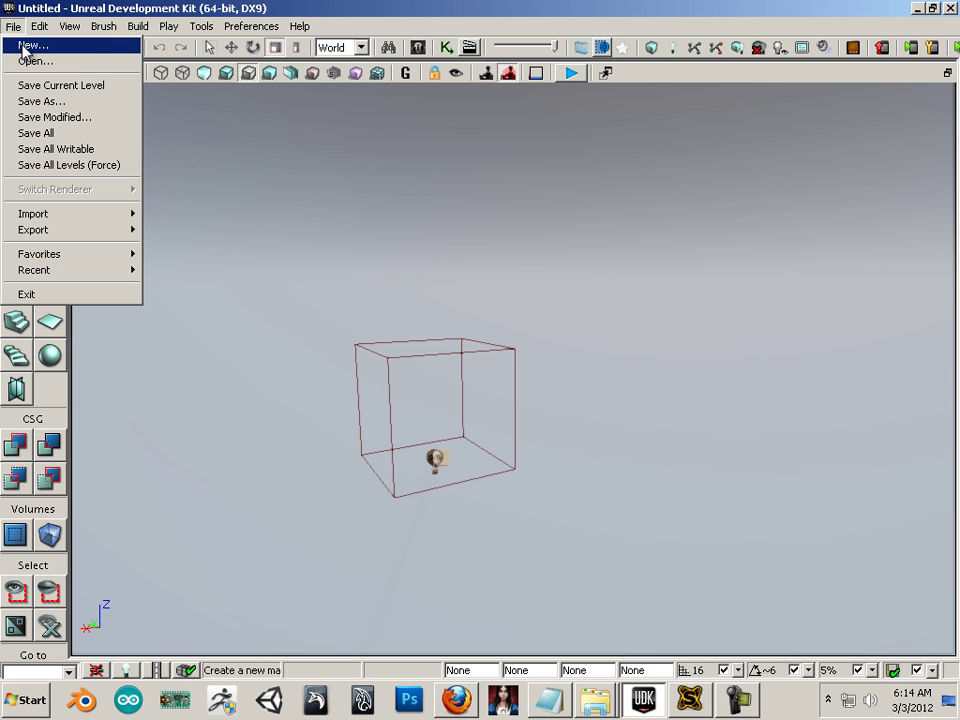
{"action": "left_click", "coordinate": [27, 46]}
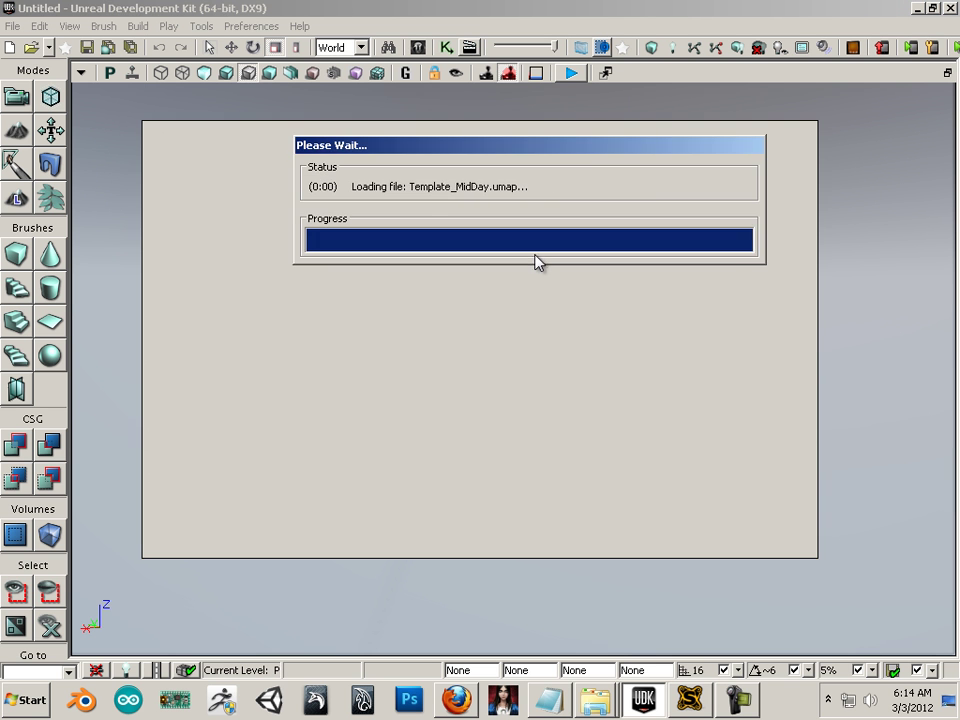
{"action": "left_click", "coordinate": [540, 268]}
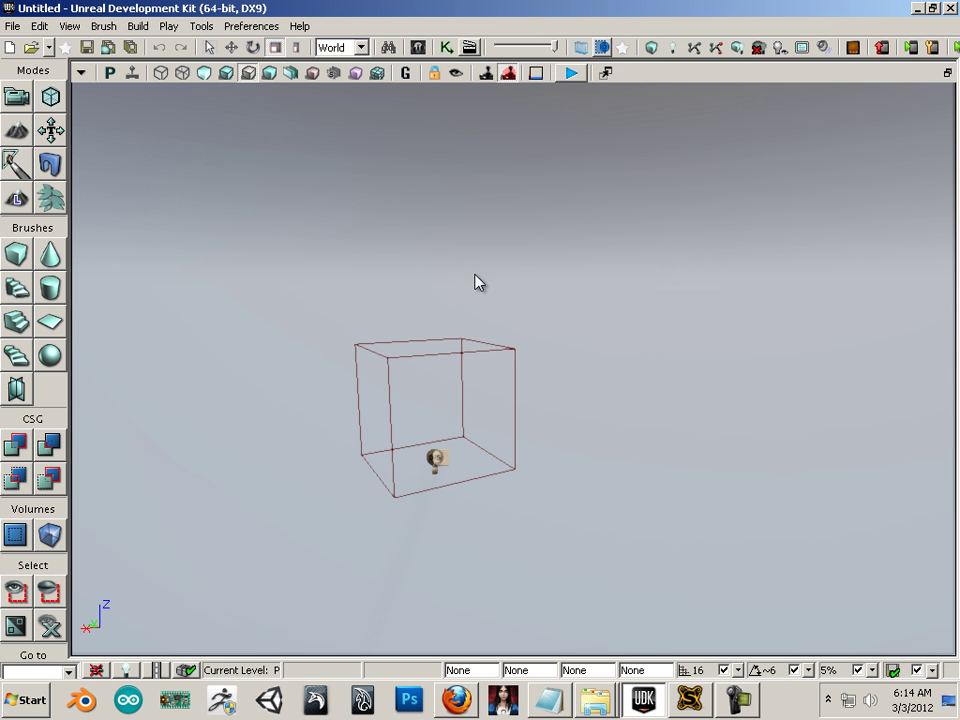
{"action": "left_click", "coordinate": [81, 72]}
{"action": "mouse_move", "coordinate": [121, 106]}
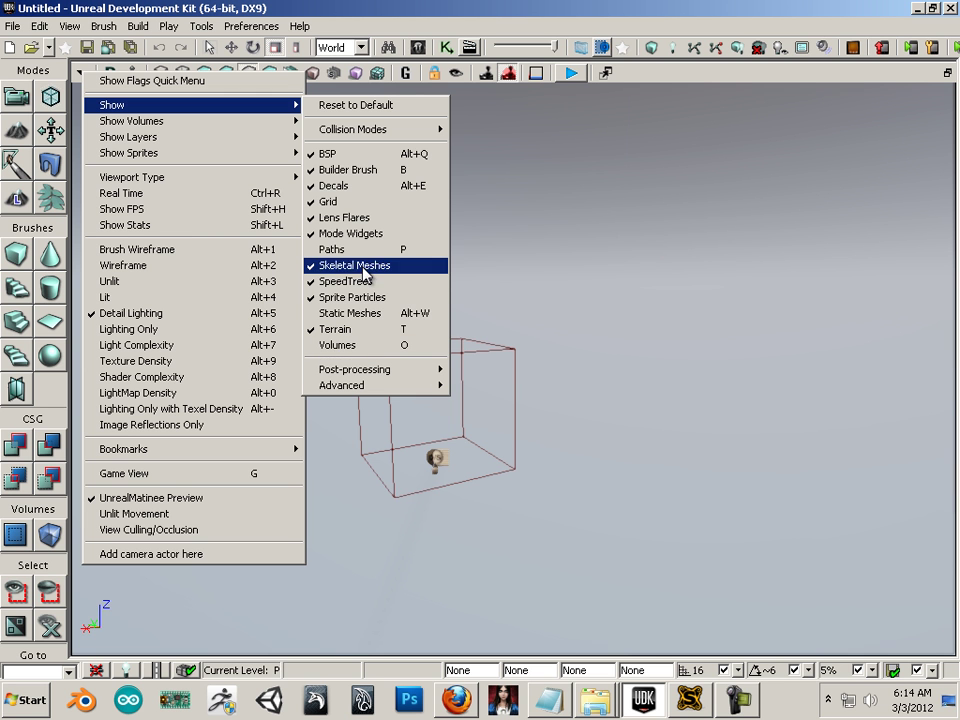
{"action": "left_click", "coordinate": [368, 314]}
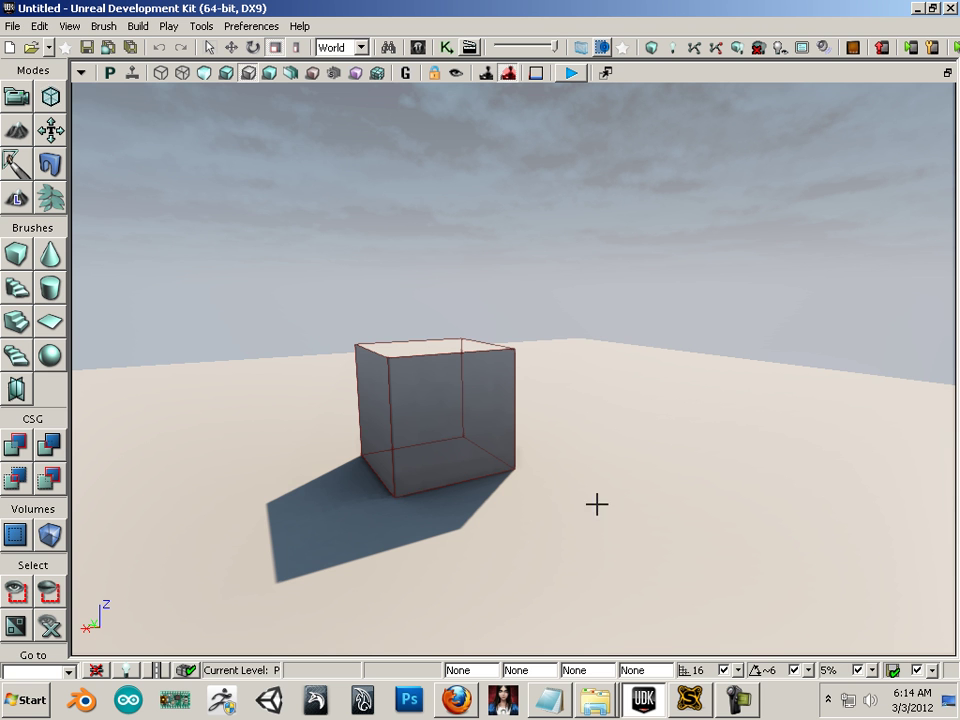
{"action": "left_click", "coordinate": [80, 72]}
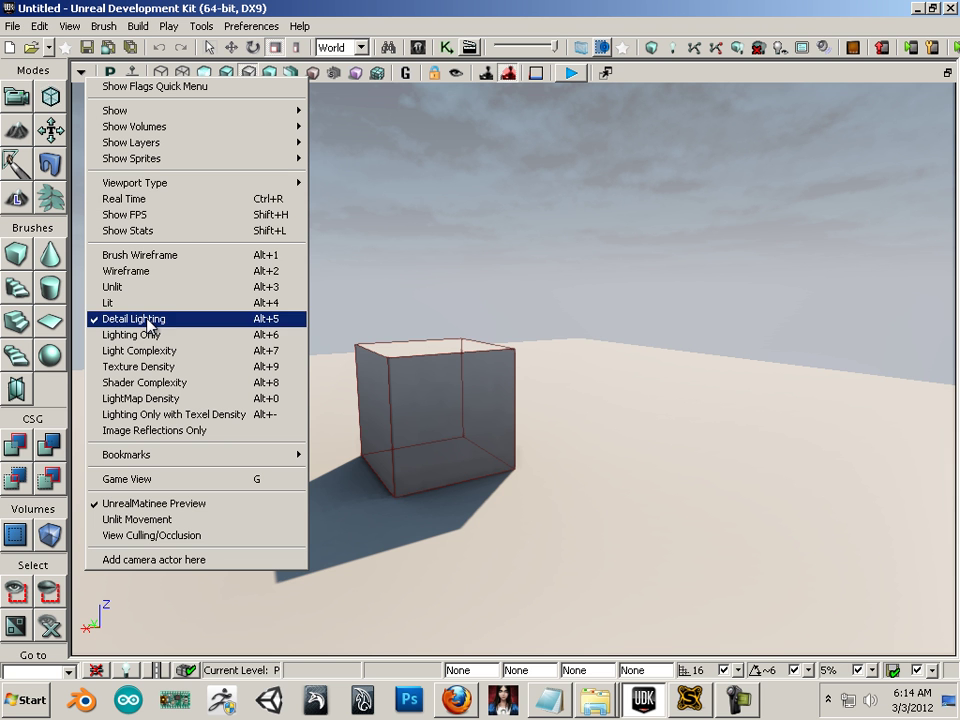
{"action": "mouse_move", "coordinate": [137, 131]}
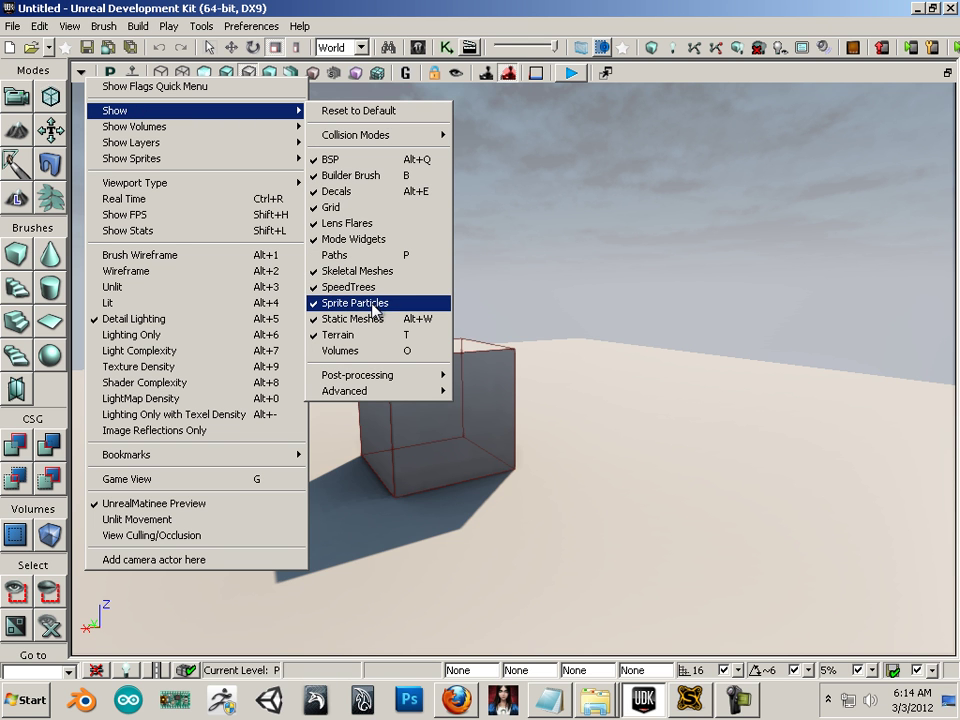
{"action": "left_click", "coordinate": [372, 319]}
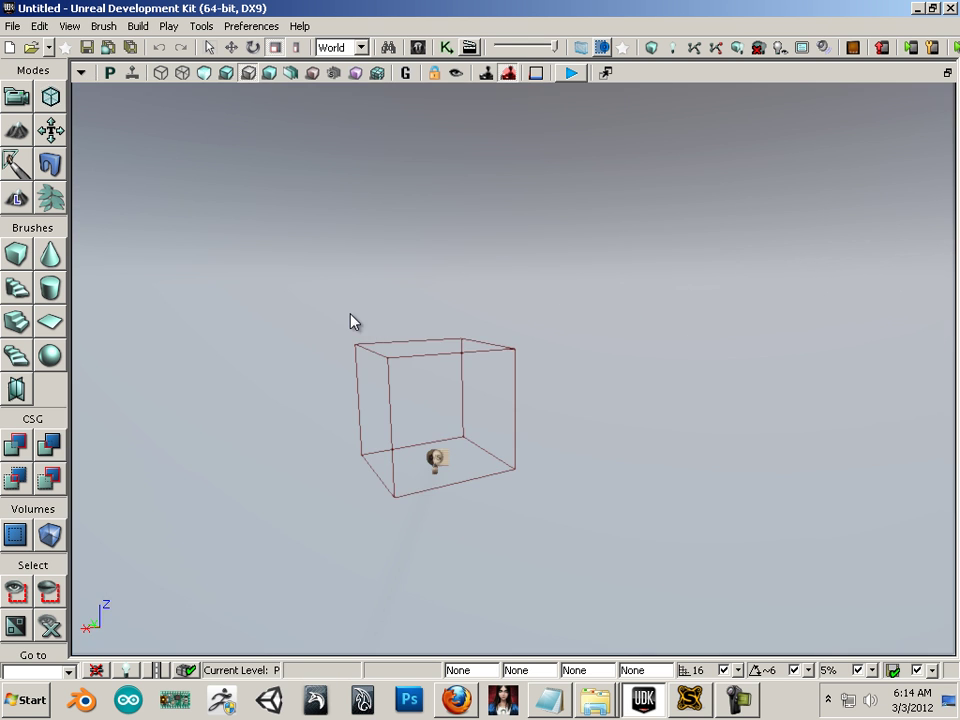
{"action": "left_click", "coordinate": [516, 423]}
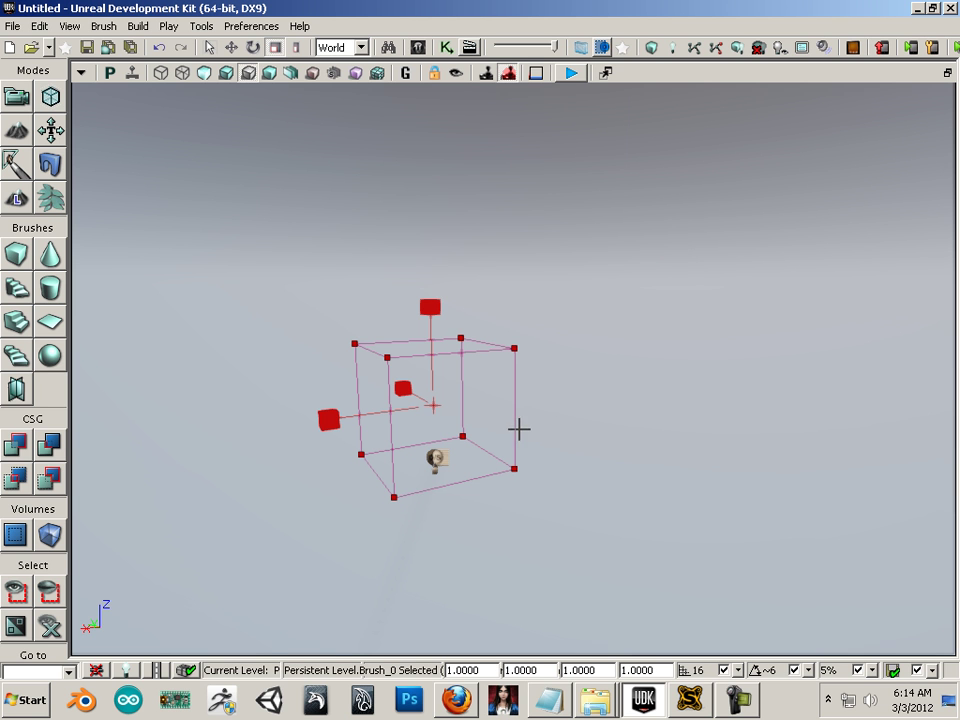
Add two solid cubes with CSG Add, moving the builder brush right between them, then select the left cube's face
{"action": "left_click", "coordinate": [14, 449]}
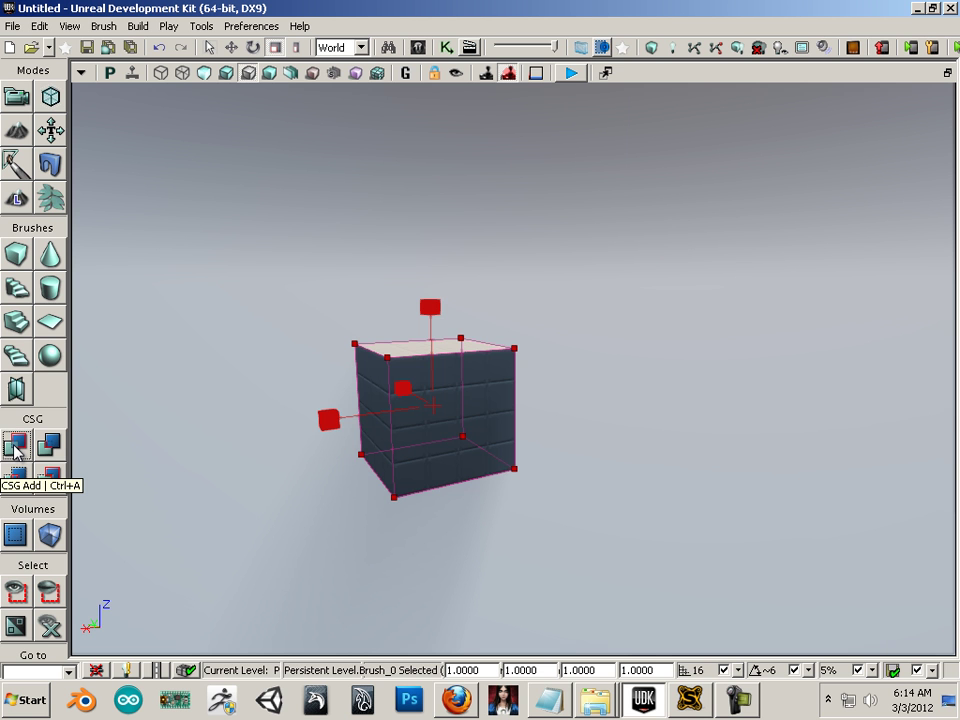
{"action": "left_click", "coordinate": [229, 50]}
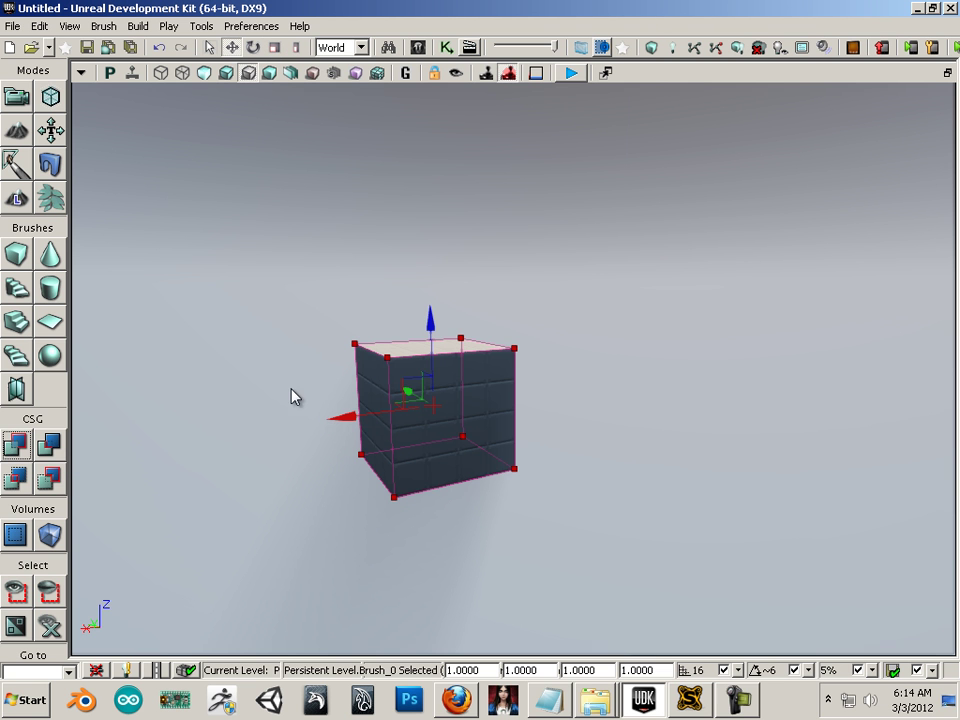
{"action": "mouse_move", "coordinate": [343, 416]}
{"action": "left_mouse_down"}
{"action": "mouse_move", "coordinate": [174, 437]}
{"action": "mouse_move", "coordinate": [124, 456]}
{"action": "mouse_move", "coordinate": [654, 399]}
{"action": "mouse_move", "coordinate": [551, 336]}
{"action": "mouse_move", "coordinate": [492, 340]}
{"action": "left_mouse_up"}
{"action": "left_click", "coordinate": [15, 443]}
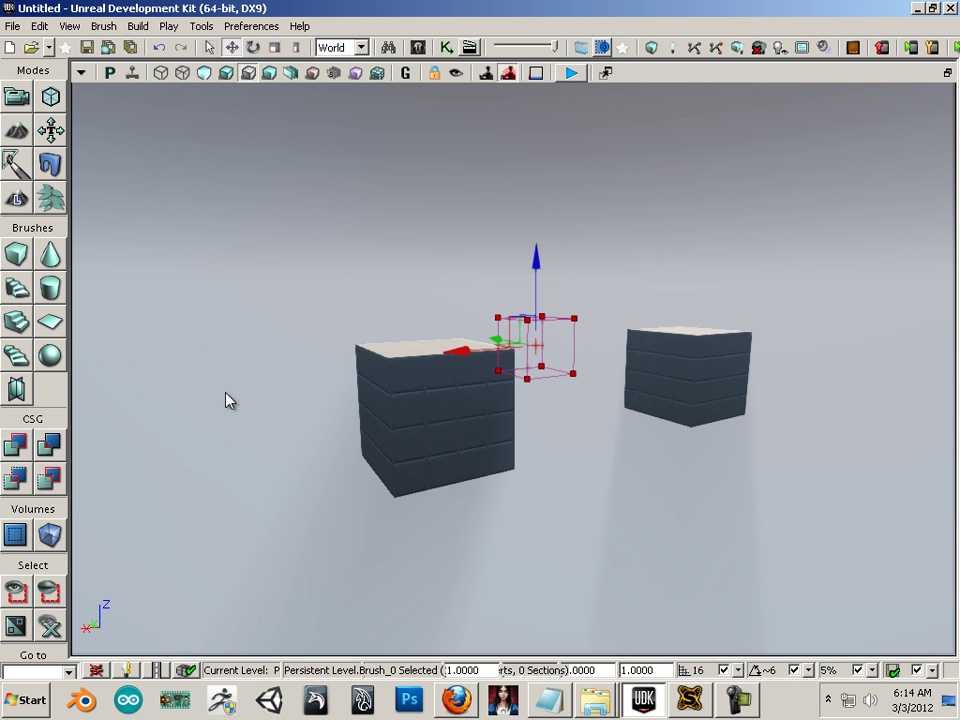
{"action": "left_click", "coordinate": [439, 450]}
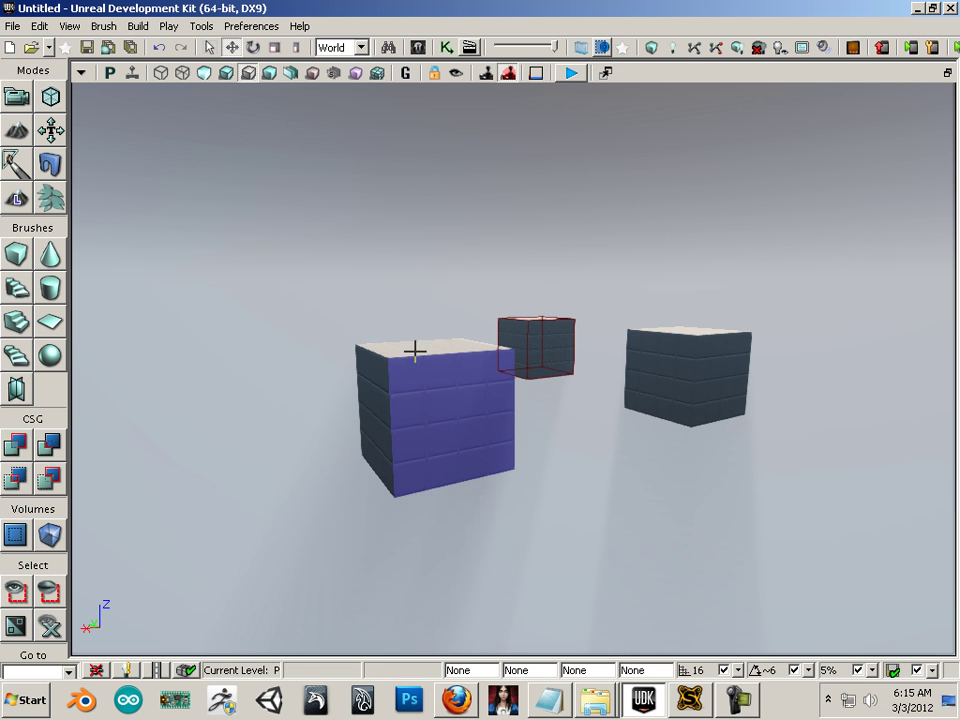
In brush wireframe, select the centre cube's brush and drag it left along its X arrow
{"action": "left_click", "coordinate": [405, 381], "text": "ctrl"}
{"action": "left_click", "coordinate": [414, 414]}
{"action": "left_click", "coordinate": [161, 75]}
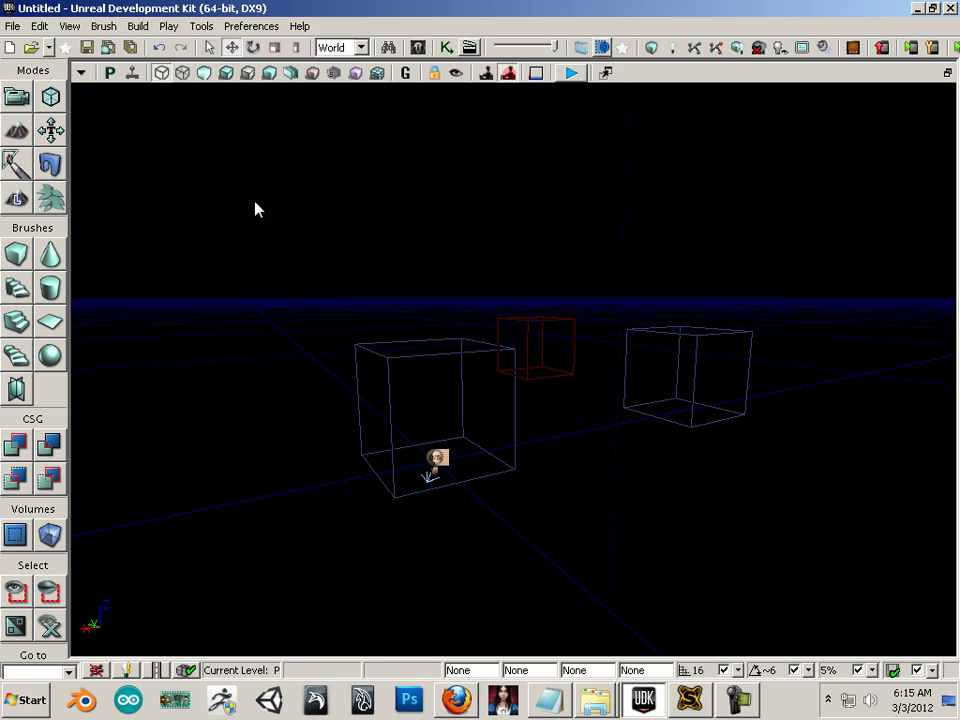
{"action": "left_click", "coordinate": [438, 351]}
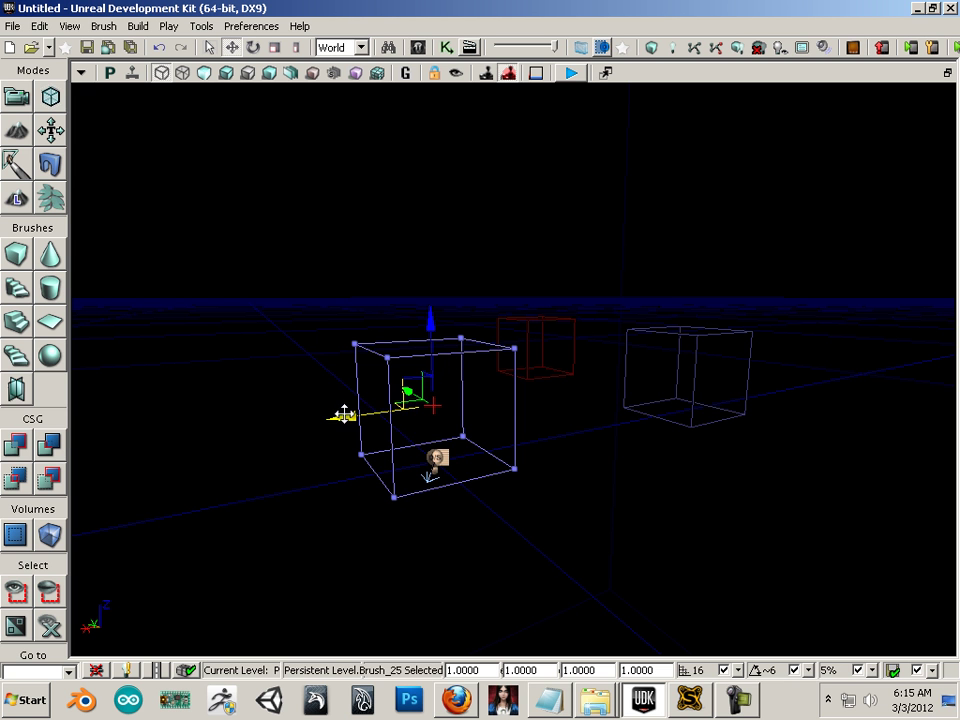
{"action": "left_click_drag", "start_coordinate": [339, 416], "coordinate": [195, 426]}
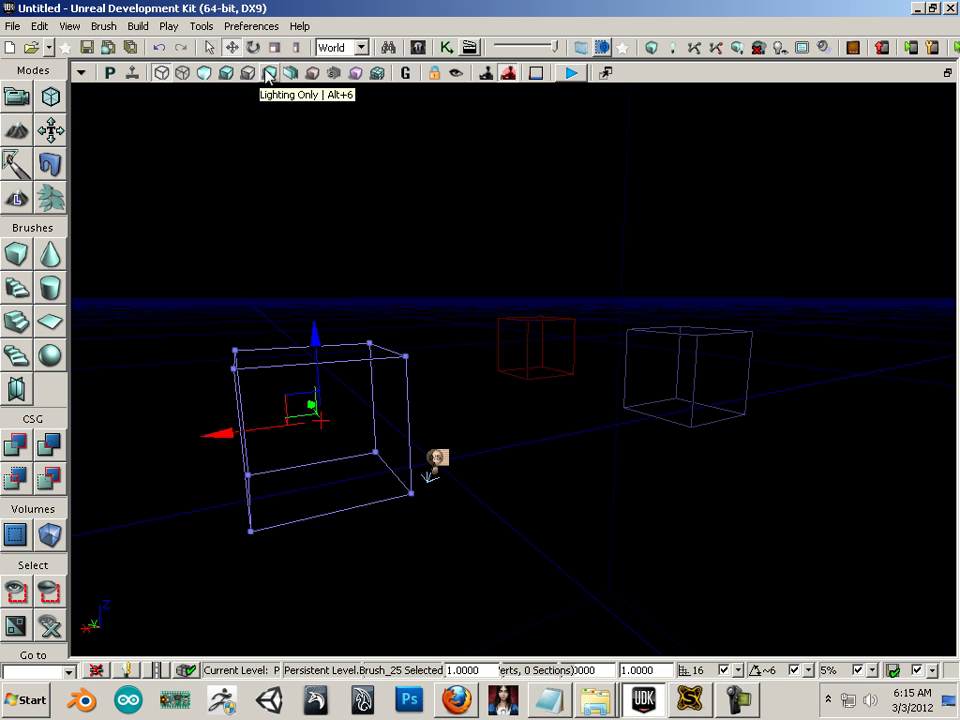
In lit view, move the brush back to the right and raise it above the left cube
{"action": "left_click", "coordinate": [232, 78]}
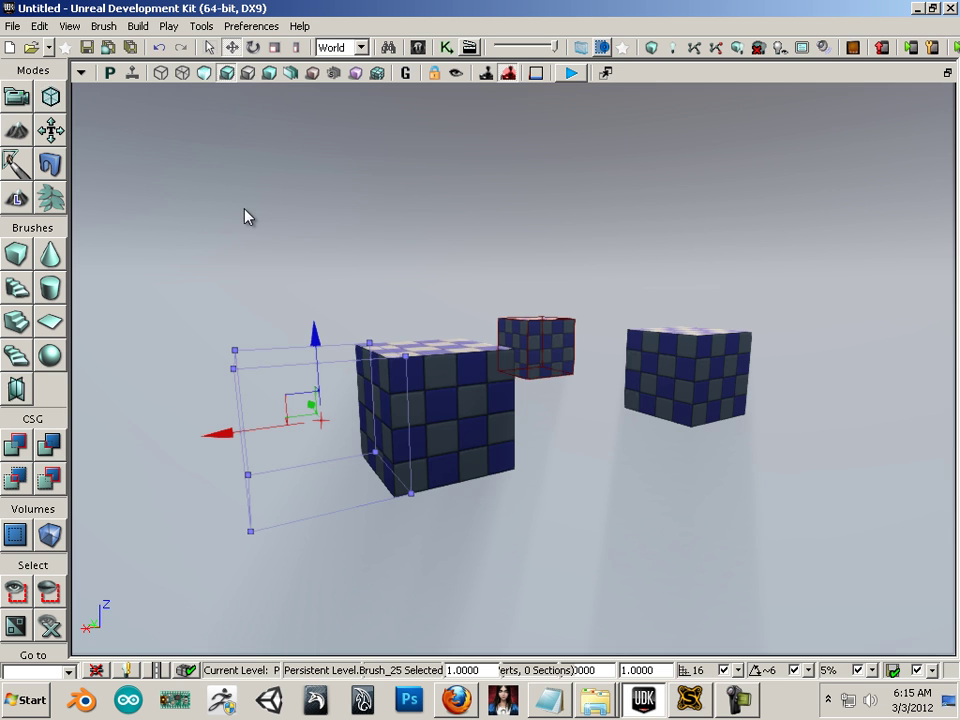
{"action": "mouse_move", "coordinate": [225, 431]}
{"action": "left_mouse_down"}
{"action": "mouse_move", "coordinate": [557, 407]}
{"action": "mouse_move", "coordinate": [551, 371]}
{"action": "mouse_move", "coordinate": [637, 425]}
{"action": "mouse_move", "coordinate": [461, 476]}
{"action": "mouse_move", "coordinate": [483, 443]}
{"action": "mouse_move", "coordinate": [426, 364]}
{"action": "left_mouse_up"}
{"action": "left_click_drag", "start_coordinate": [448, 308], "coordinate": [444, 161]}
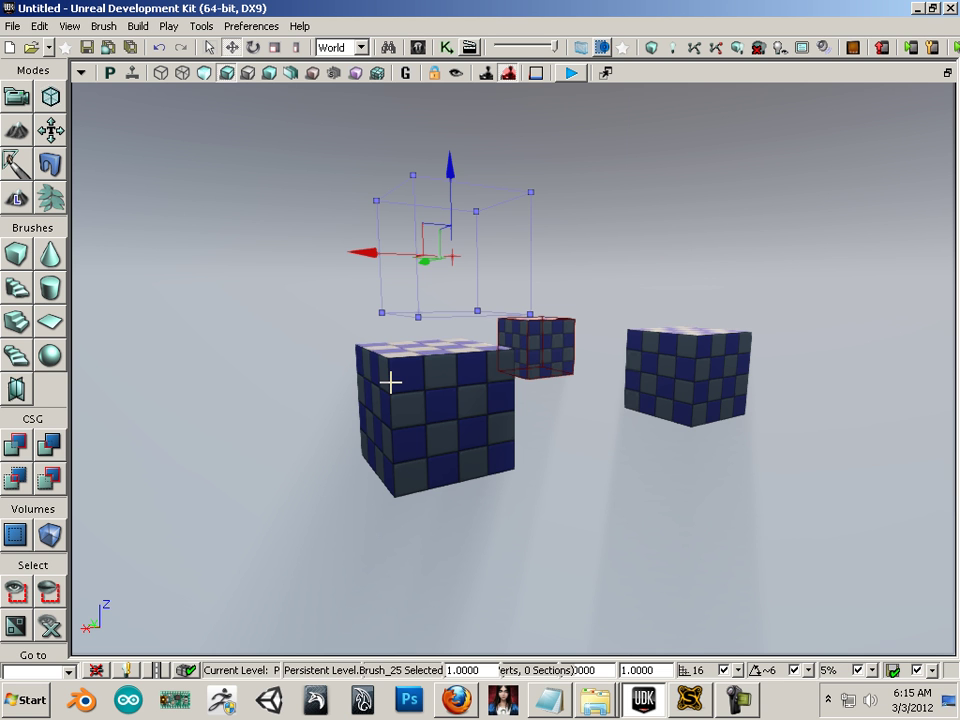
Scale the right cube's brush up uniformly in wireframe, raise it, and return to lit view
{"action": "left_click", "coordinate": [160, 72]}
{"action": "left_click", "coordinate": [698, 352]}
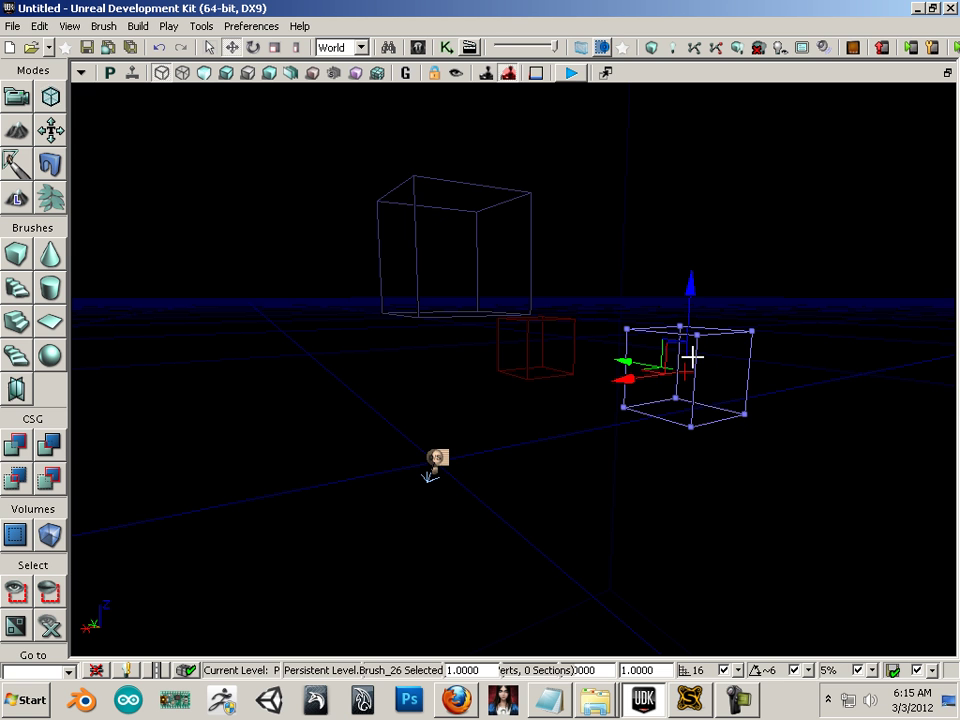
{"action": "left_click", "coordinate": [274, 48]}
{"action": "left_click_drag", "start_coordinate": [619, 379], "coordinate": [508, 398]}
{"action": "left_click", "coordinate": [231, 48]}
{"action": "left_click_drag", "start_coordinate": [690, 285], "coordinate": [690, 243]}
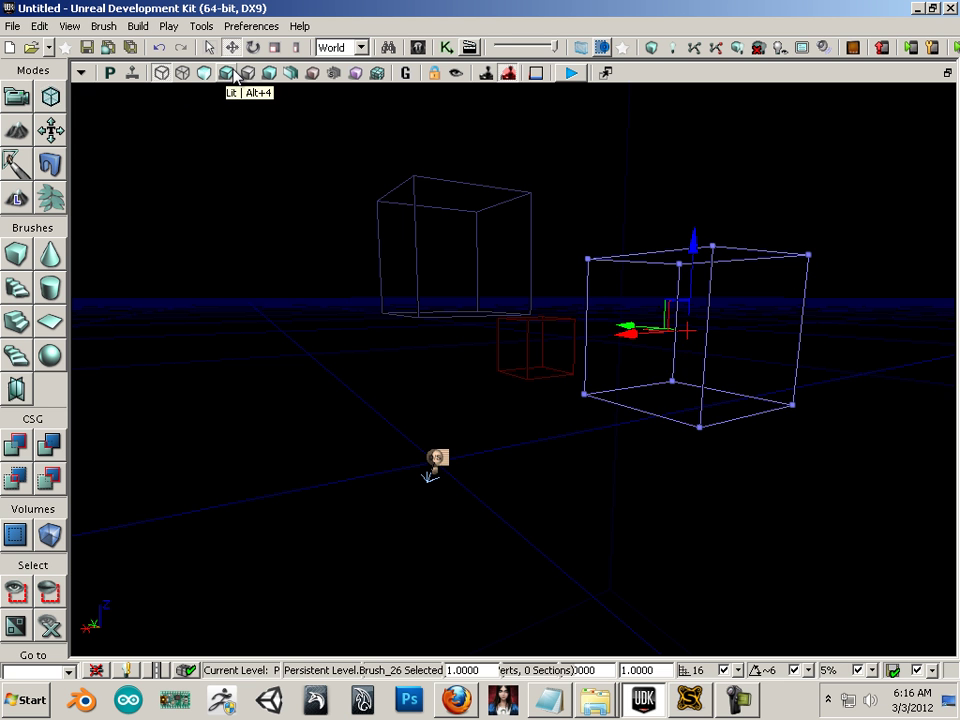
{"action": "left_click", "coordinate": [226, 73]}
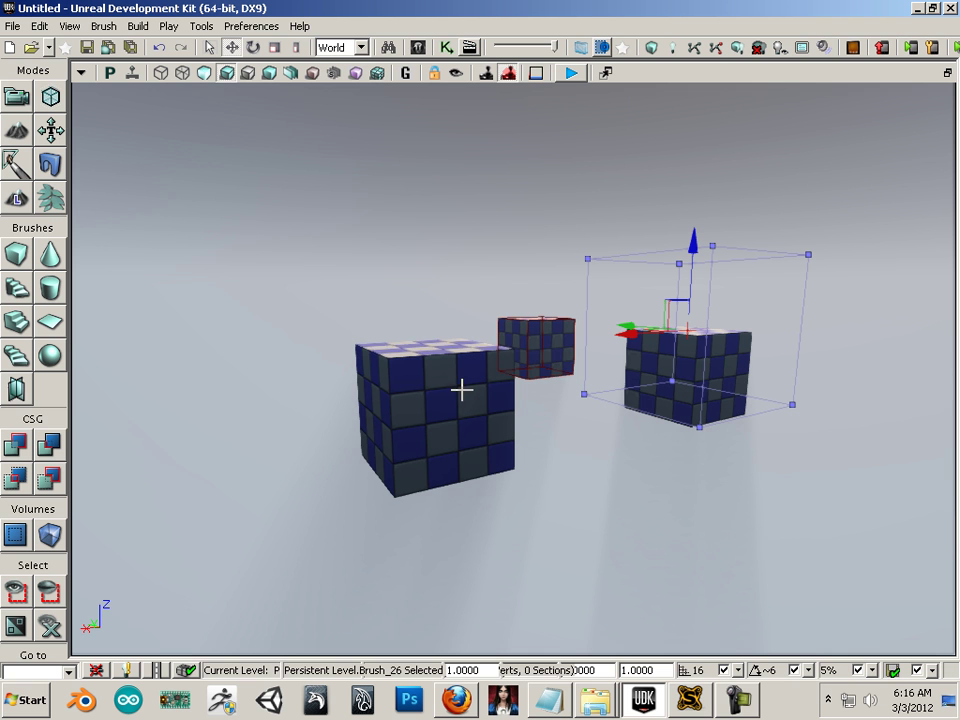
Build geometry, close the Map Check warnings, and select the upper-left checker cube
{"action": "left_click", "coordinate": [650, 50]}
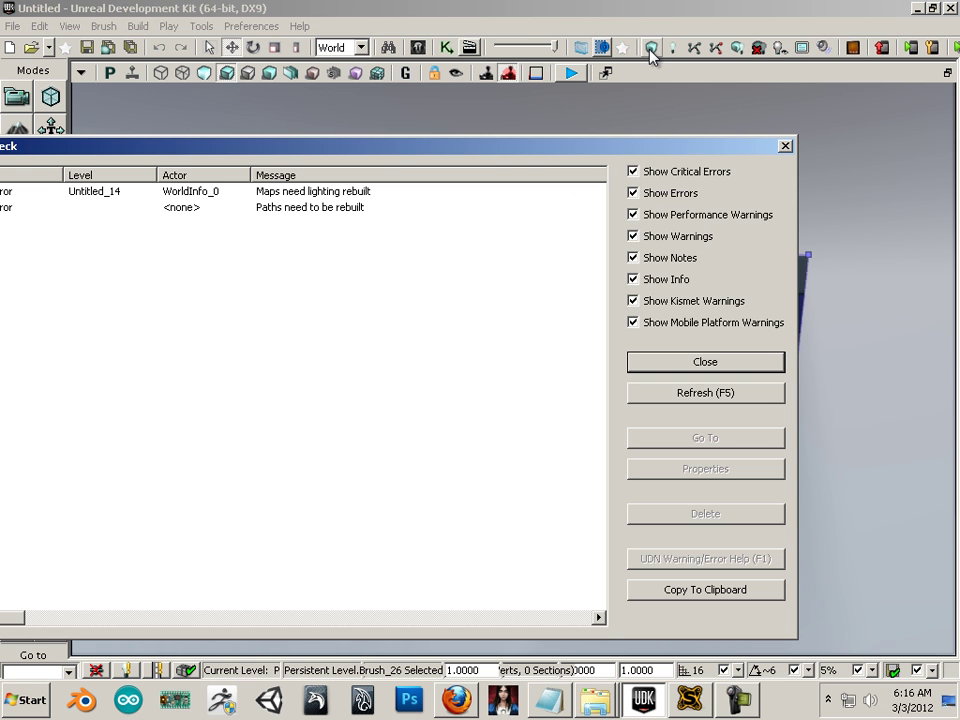
{"action": "left_click", "coordinate": [784, 147]}
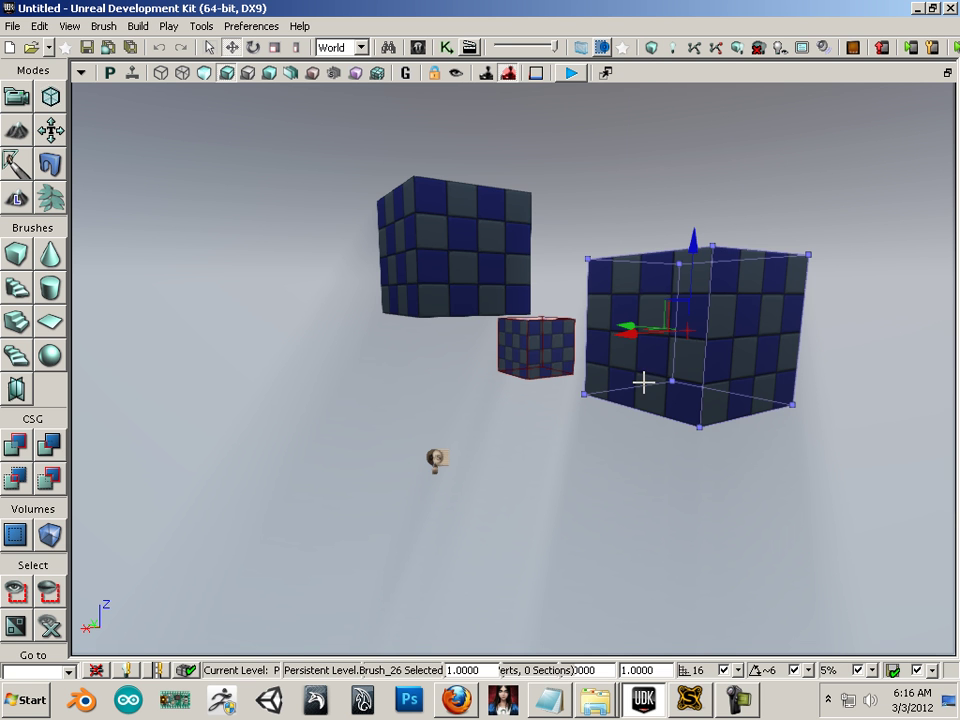
{"action": "left_click", "coordinate": [414, 281]}
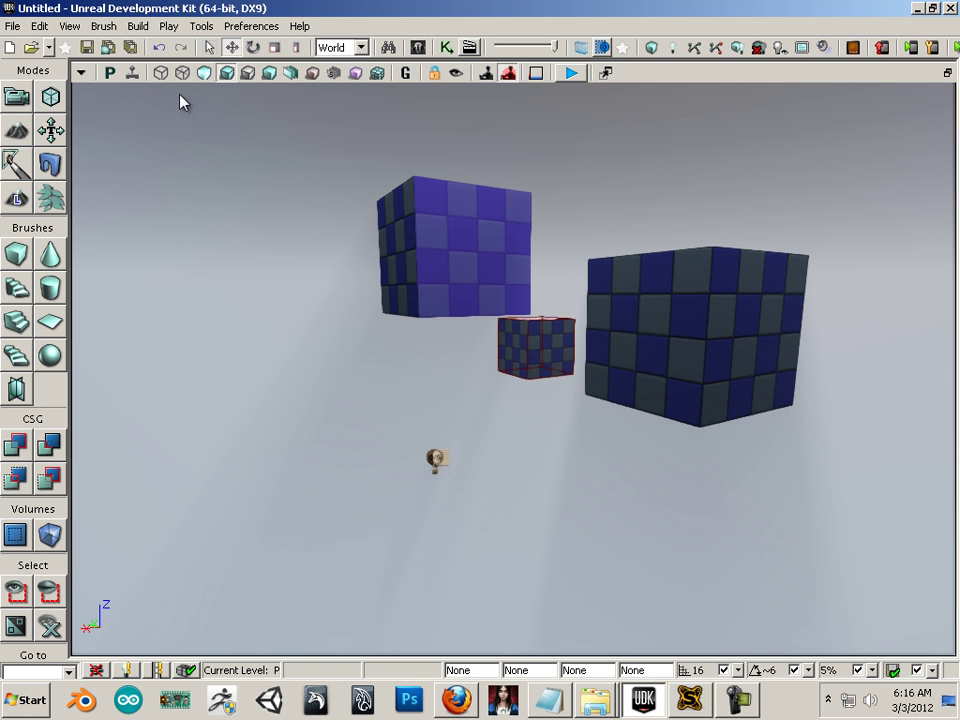
Move the builder brush into the right checker cube and raise it inside
{"action": "left_click", "coordinate": [531, 362]}
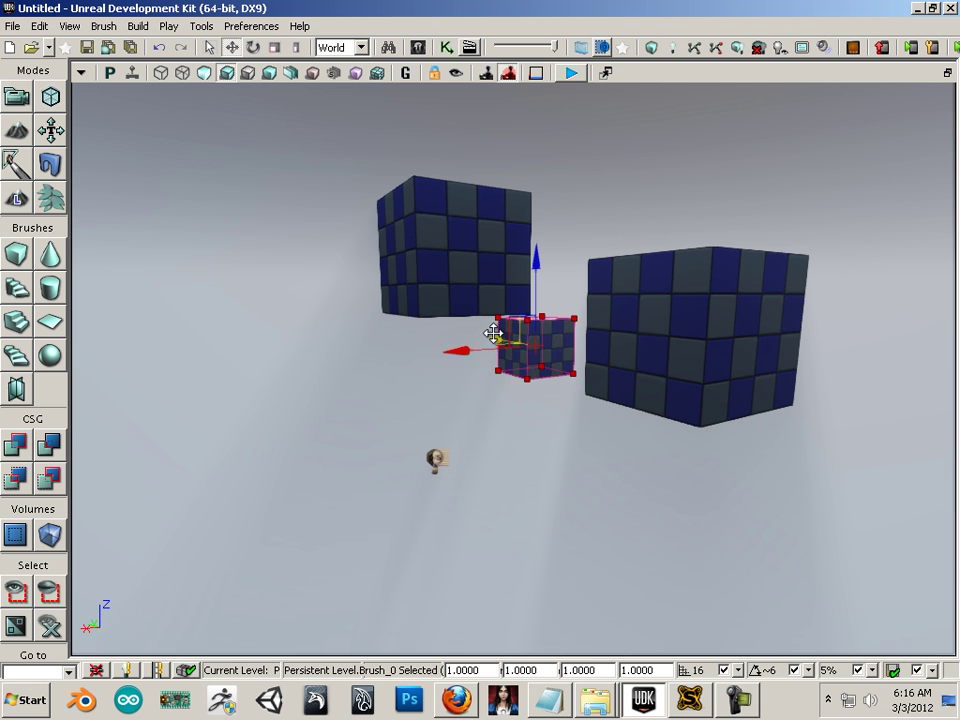
{"action": "left_click_drag", "start_coordinate": [493, 335], "coordinate": [643, 450]}
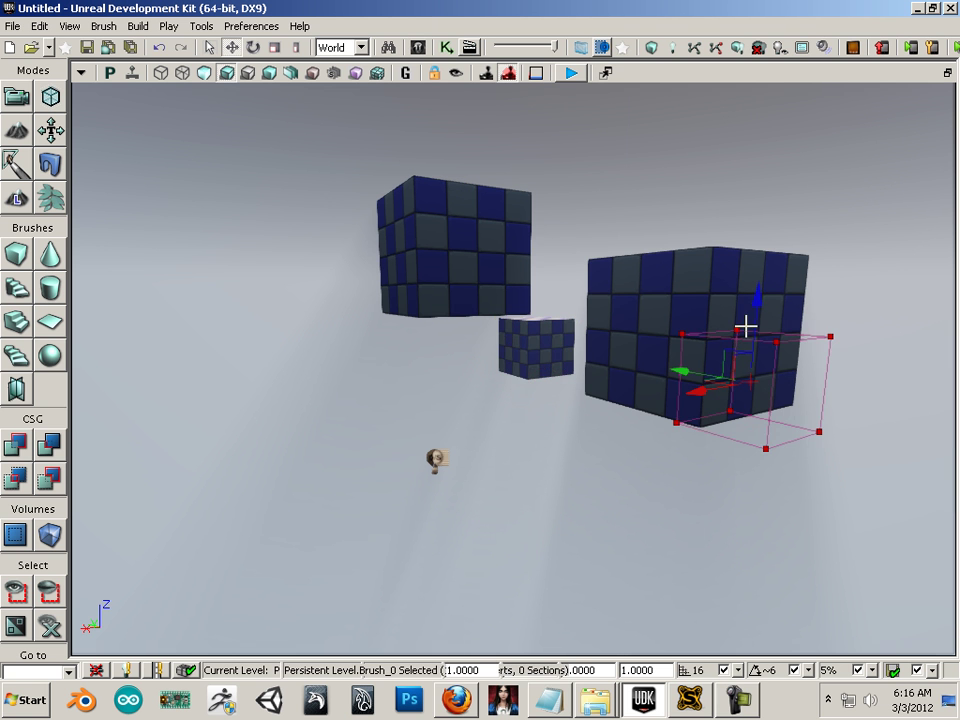
{"action": "left_click_drag", "start_coordinate": [759, 296], "coordinate": [769, 251]}
{"action": "mouse_move", "coordinate": [592, 465]}
{"action": "left_mouse_down"}
{"action": "mouse_move", "coordinate": [589, 514]}
{"action": "mouse_move", "coordinate": [729, 349]}
{"action": "mouse_move", "coordinate": [613, 88]}
{"action": "mouse_move", "coordinate": [390, 330]}
{"action": "mouse_move", "coordinate": [632, 311]}
{"action": "mouse_move", "coordinate": [744, 86]}
{"action": "mouse_move", "coordinate": [686, 90]}
{"action": "left_mouse_up"}
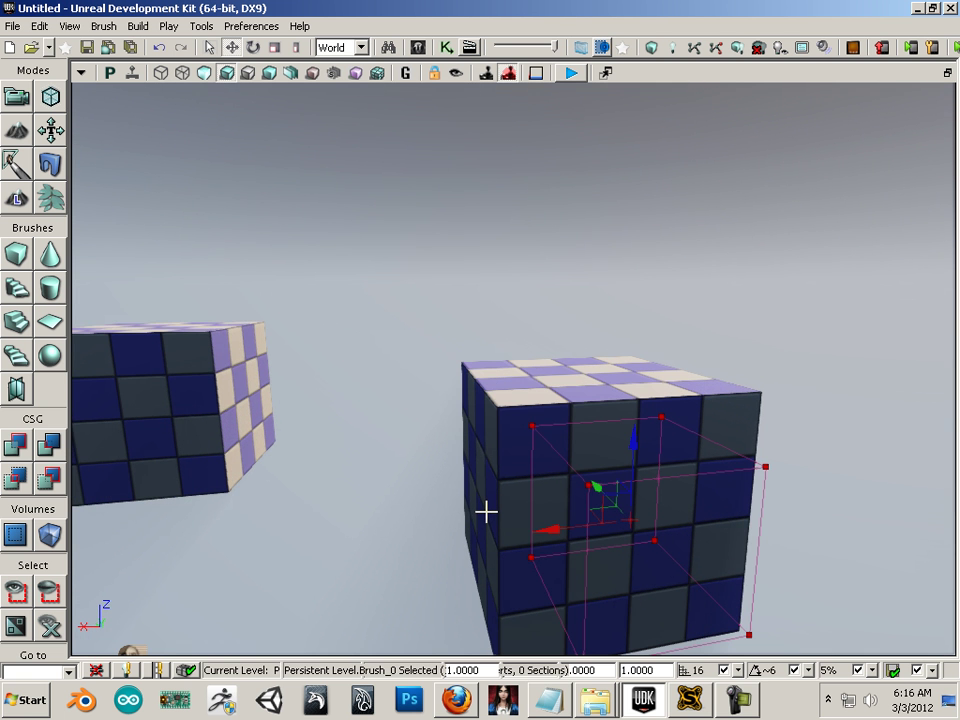
Subtract the brush volume from the cube, then slide the builder brush left out of it
{"action": "left_click", "coordinate": [48, 443]}
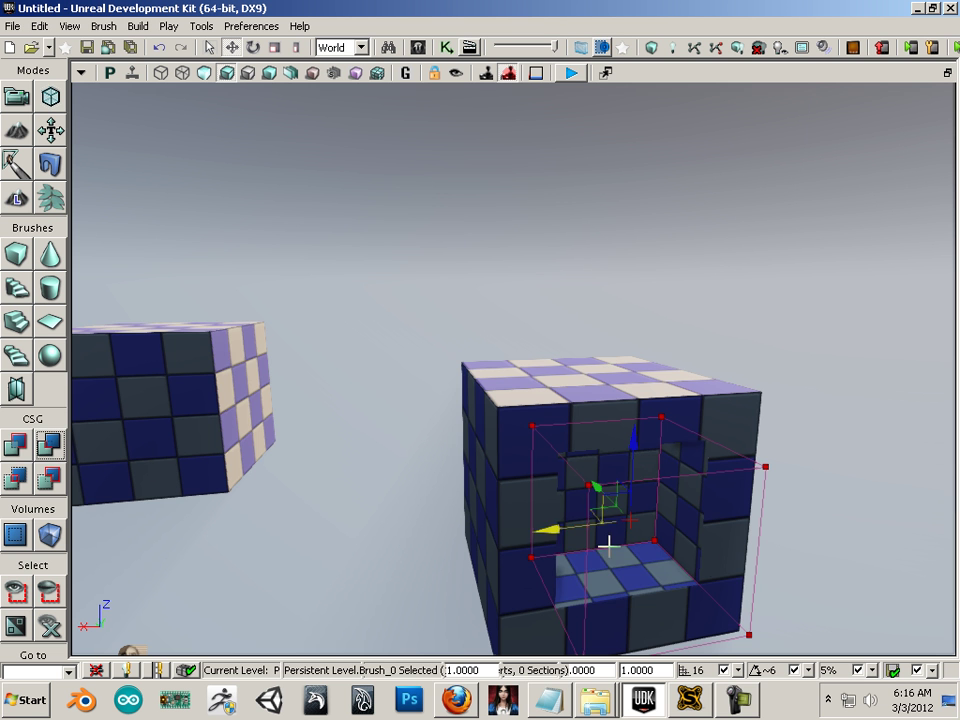
{"action": "left_click_drag", "start_coordinate": [709, 565], "coordinate": [849, 664]}
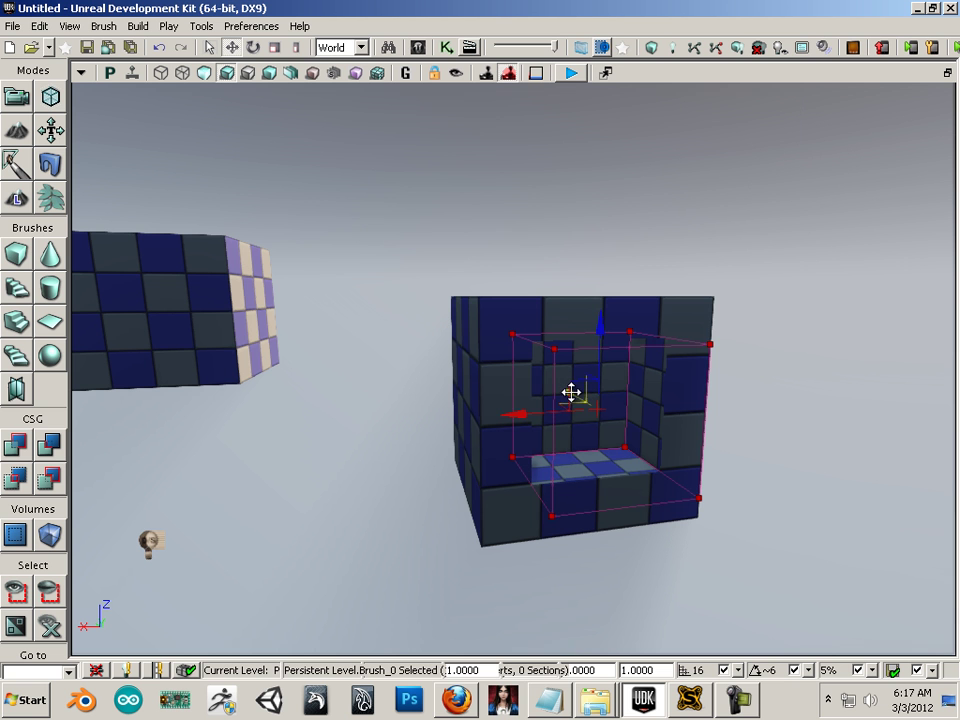
{"action": "mouse_move", "coordinate": [506, 418]}
{"action": "left_mouse_down"}
{"action": "mouse_move", "coordinate": [117, 421]}
{"action": "mouse_move", "coordinate": [150, 428]}
{"action": "left_mouse_up"}
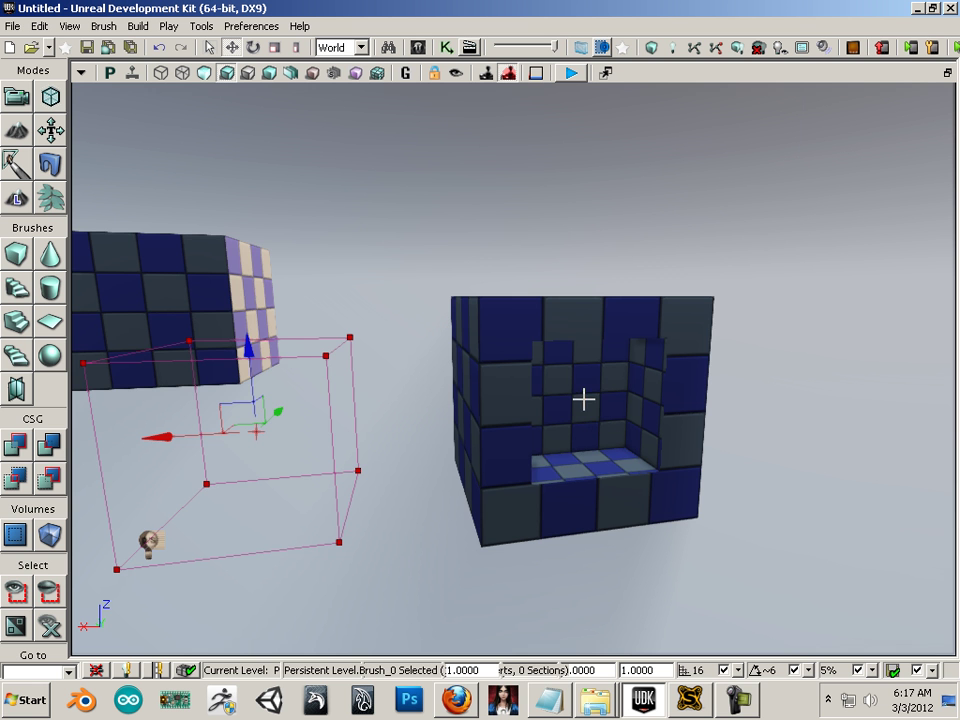
{"action": "mouse_move", "coordinate": [584, 404]}
{"action": "left_mouse_down"}
{"action": "mouse_move", "coordinate": [596, 454]}
{"action": "mouse_move", "coordinate": [574, 497]}
{"action": "mouse_move", "coordinate": [594, 456]}
{"action": "mouse_move", "coordinate": [595, 407]}
{"action": "left_mouse_up"}
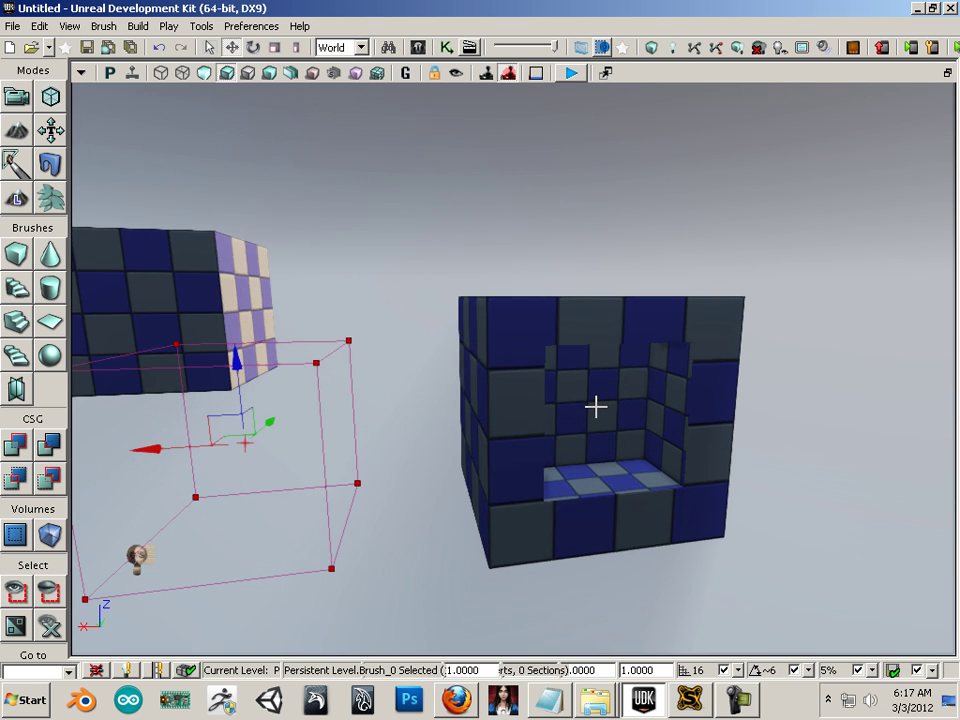
In brush wireframe, select subtractive brush Brush_28, shift it left and raise it above the cube top
{"action": "left_click", "coordinate": [163, 76]}
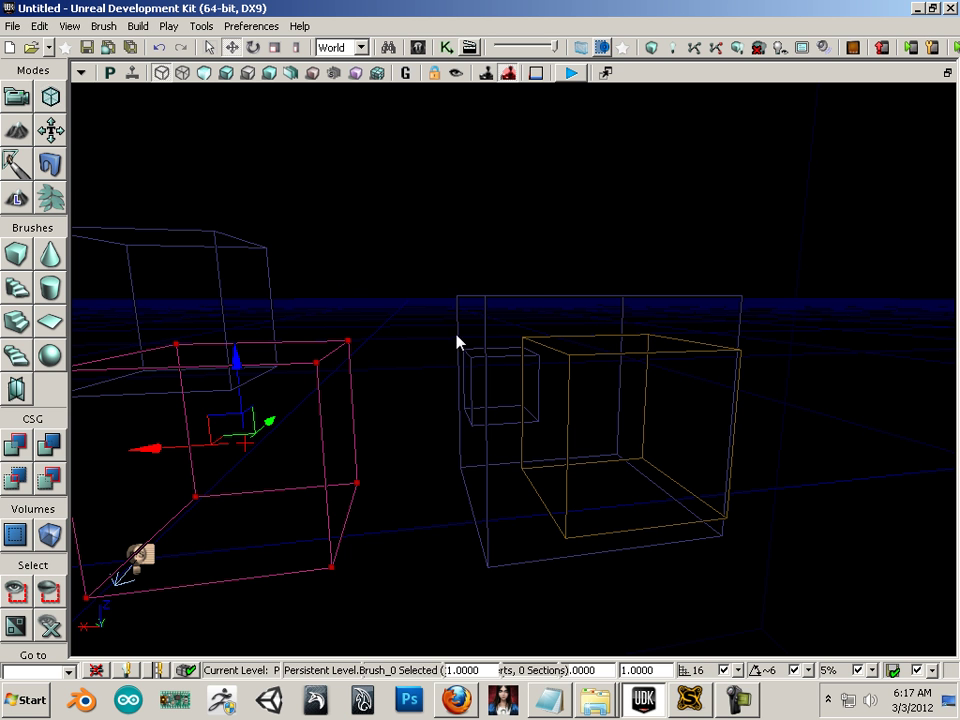
{"action": "left_click", "coordinate": [519, 294]}
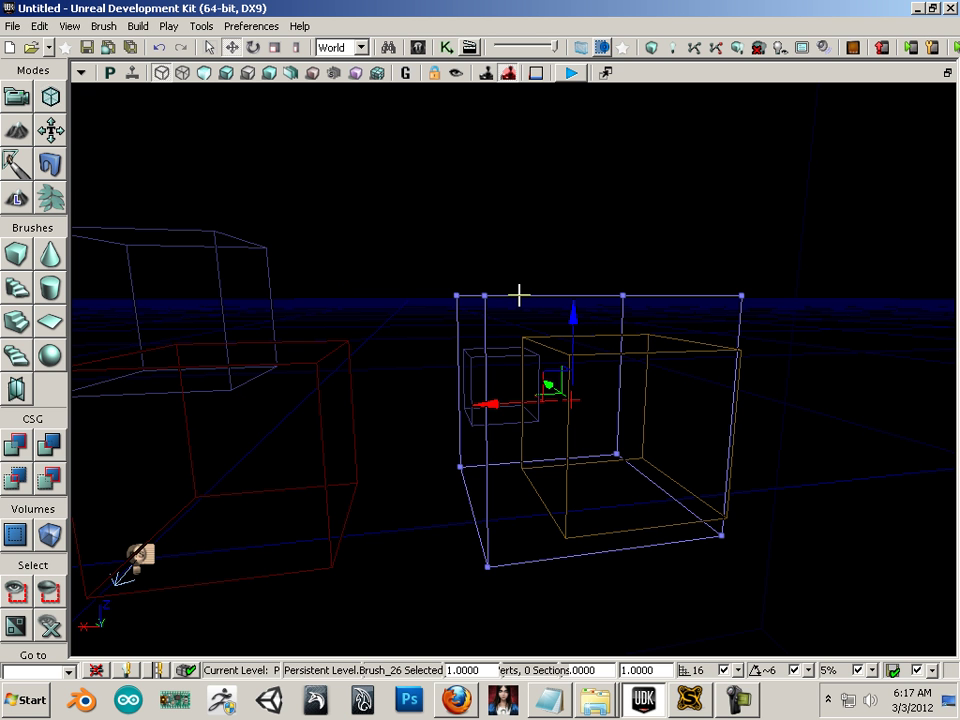
{"action": "left_click", "coordinate": [613, 355]}
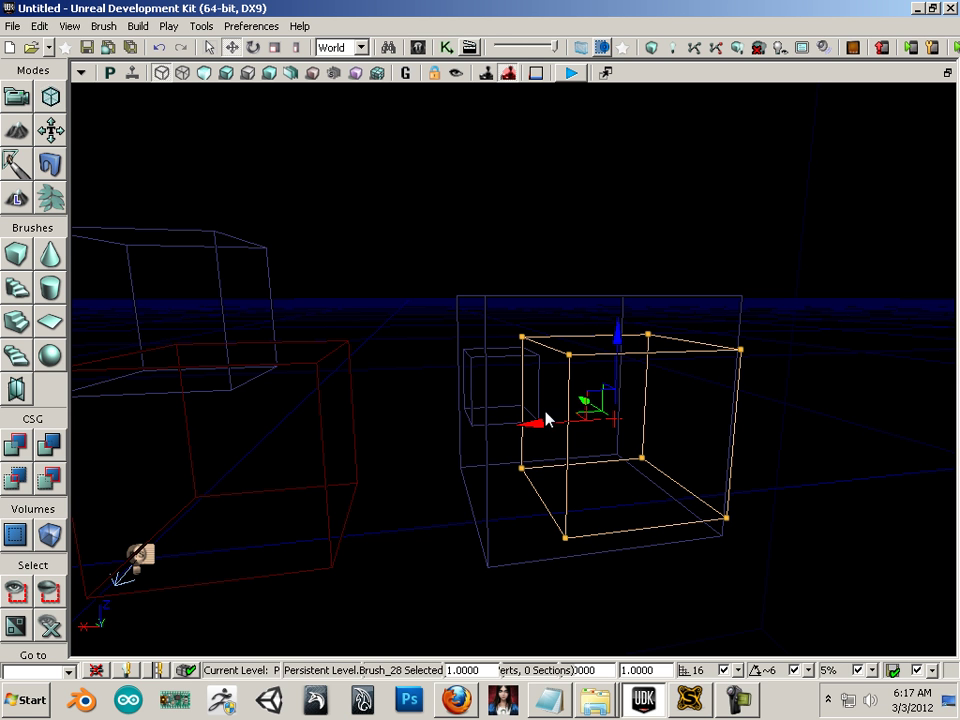
{"action": "mouse_move", "coordinate": [533, 423]}
{"action": "left_mouse_down"}
{"action": "mouse_move", "coordinate": [499, 424]}
{"action": "mouse_move", "coordinate": [525, 425]}
{"action": "left_mouse_up"}
{"action": "left_click_drag", "start_coordinate": [605, 328], "coordinate": [613, 206]}
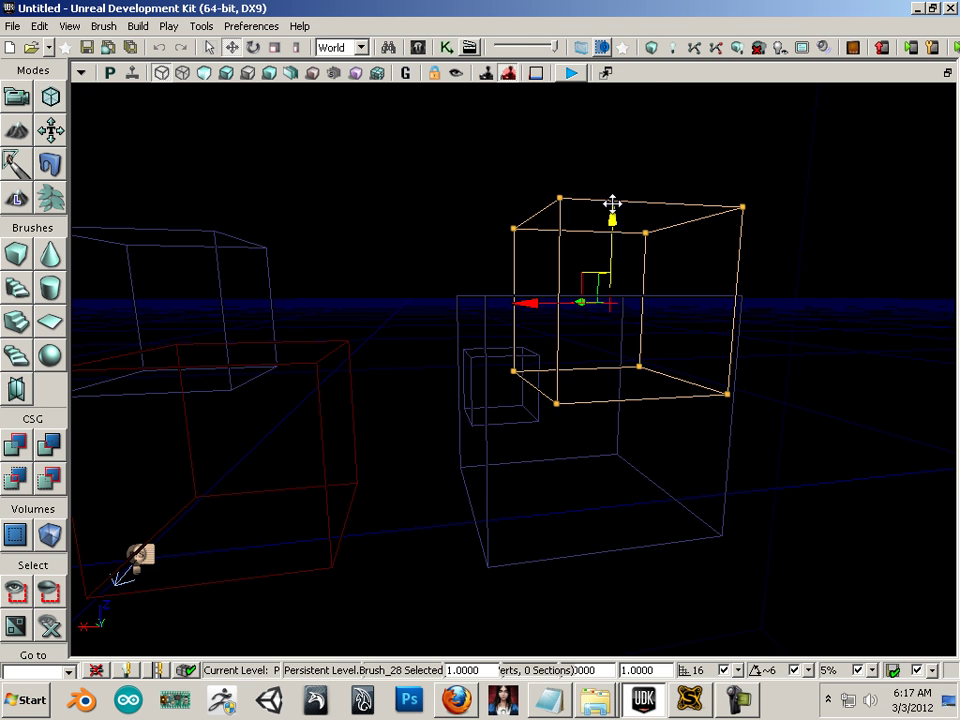
{"action": "left_click_drag", "start_coordinate": [534, 299], "coordinate": [508, 302]}
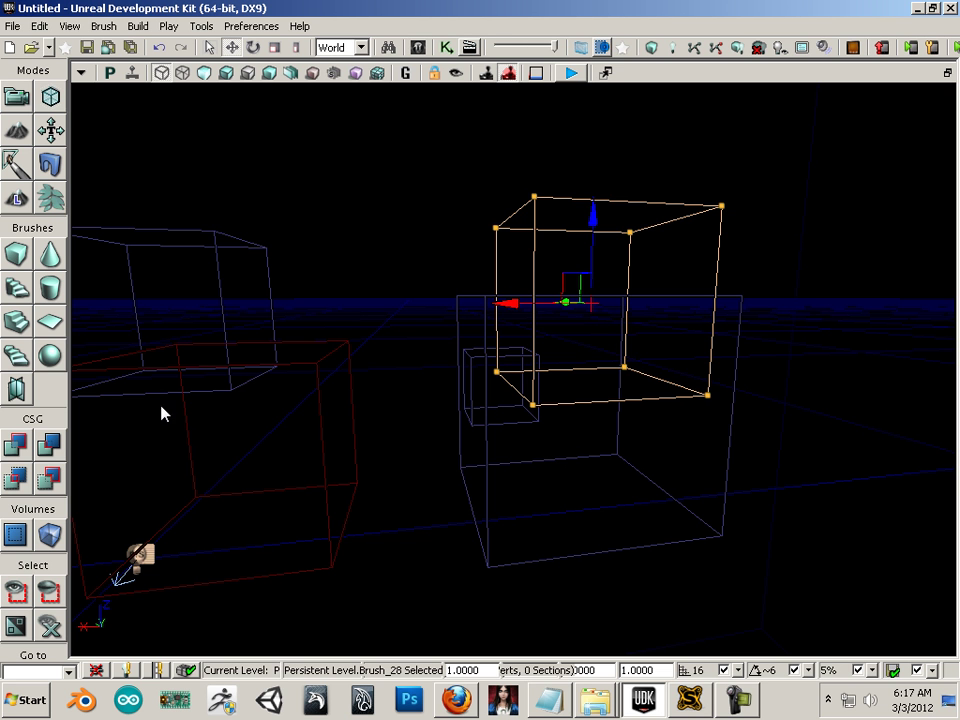
Return to lit view, rebuild geometry to open the cube's top, and dismiss Map Check
{"action": "left_click", "coordinate": [225, 74]}
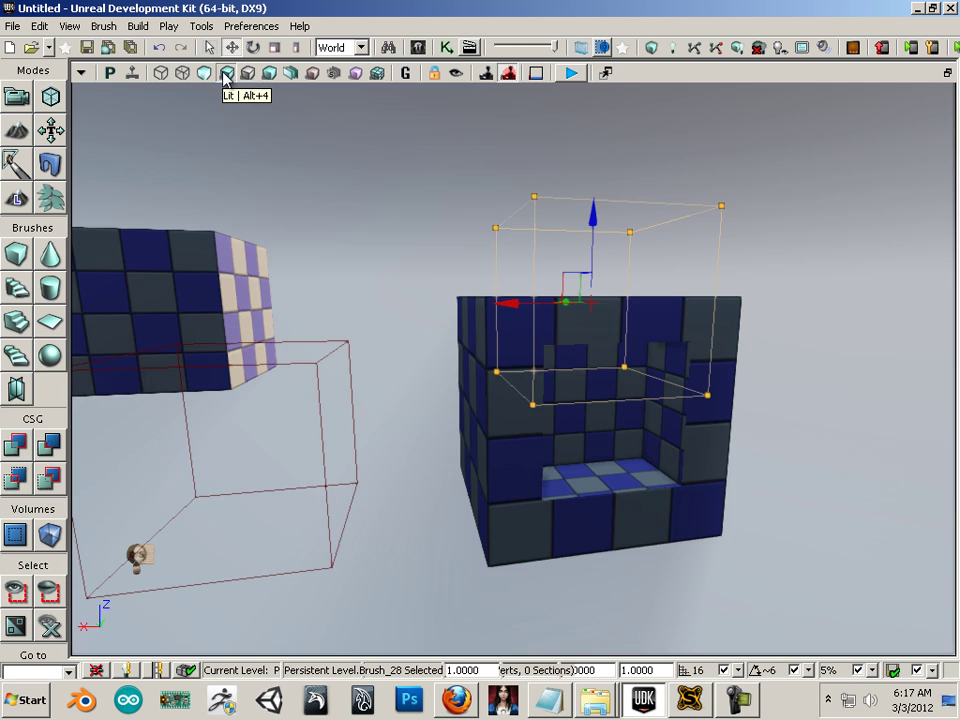
{"action": "left_click", "coordinate": [652, 50]}
{"action": "left_click", "coordinate": [784, 148]}
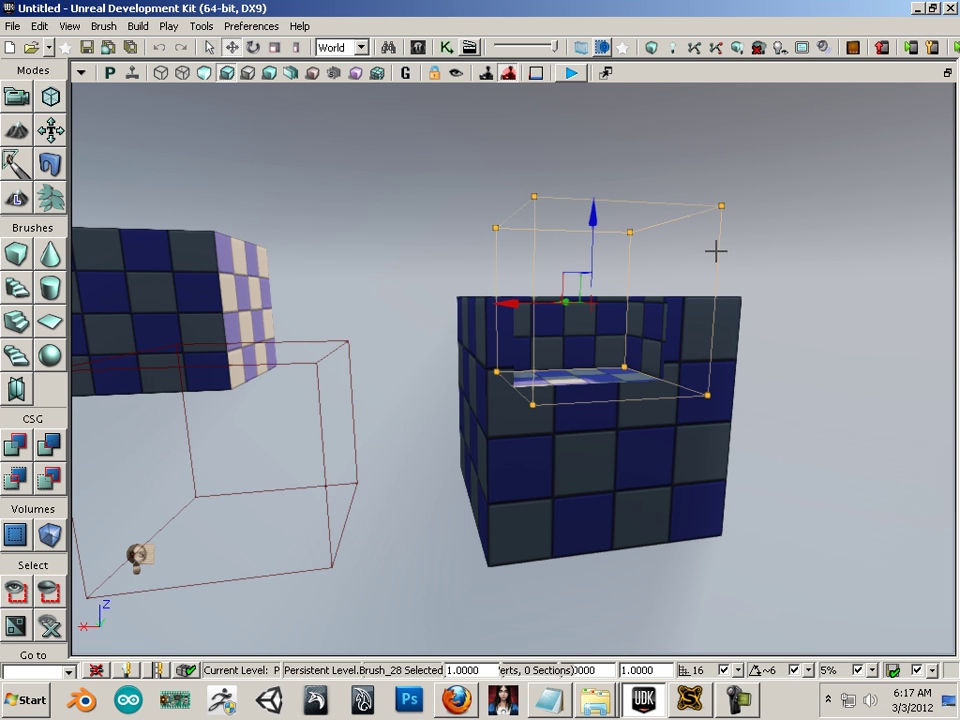
Drag the subtractive brush down and across to the right cube's lower front
{"action": "left_click_drag", "start_coordinate": [510, 302], "coordinate": [532, 301]}
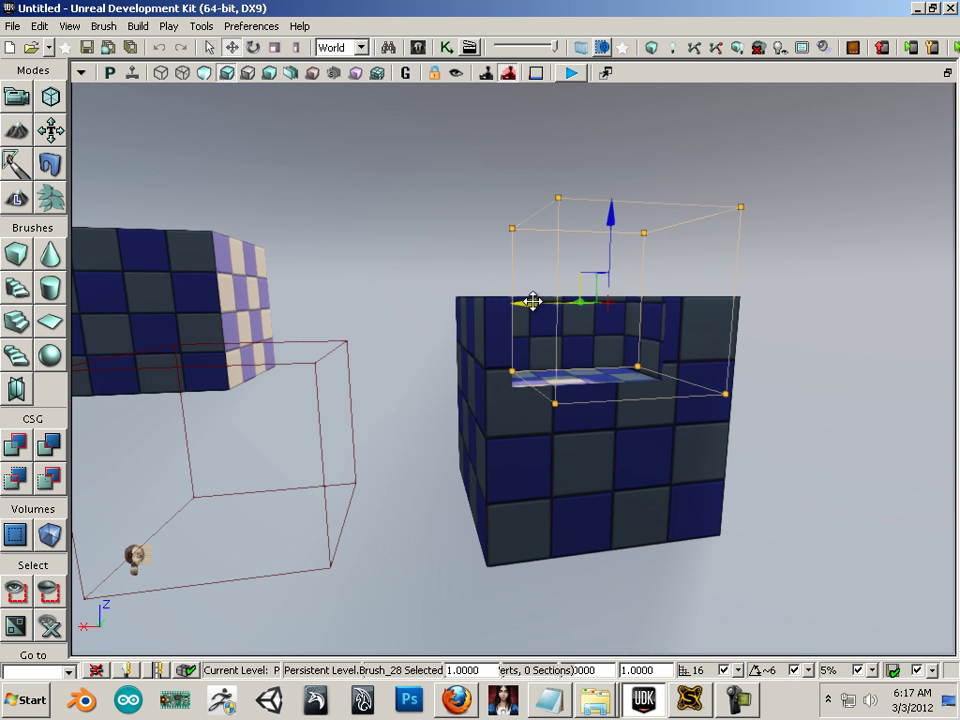
{"action": "mouse_move", "coordinate": [608, 216]}
{"action": "left_mouse_down"}
{"action": "mouse_move", "coordinate": [594, 482]}
{"action": "mouse_move", "coordinate": [594, 470]}
{"action": "left_mouse_up"}
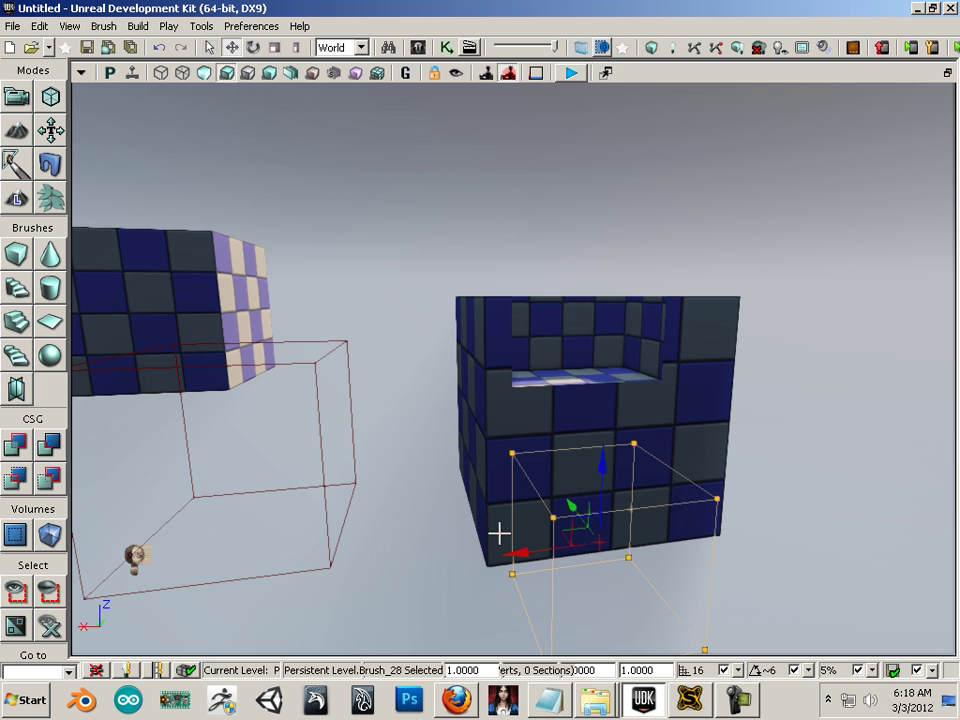
{"action": "mouse_move", "coordinate": [568, 511]}
{"action": "left_mouse_down"}
{"action": "mouse_move", "coordinate": [559, 471]}
{"action": "mouse_move", "coordinate": [544, 456]}
{"action": "left_mouse_up"}
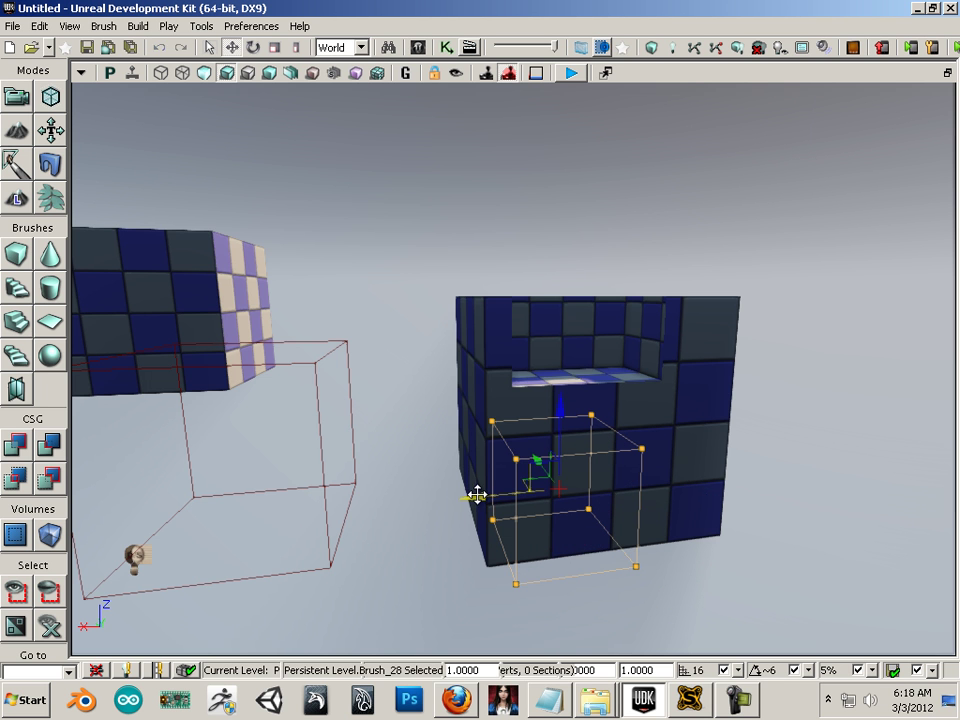
{"action": "mouse_move", "coordinate": [471, 497]}
{"action": "left_mouse_down"}
{"action": "mouse_move", "coordinate": [384, 497]}
{"action": "mouse_move", "coordinate": [624, 529]}
{"action": "left_mouse_up"}
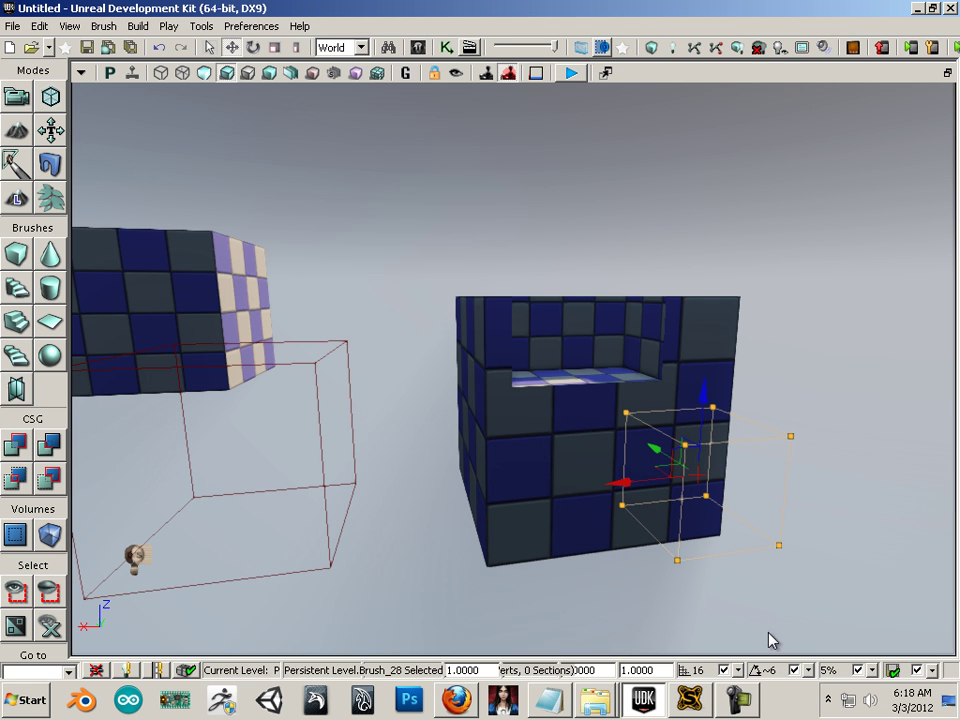